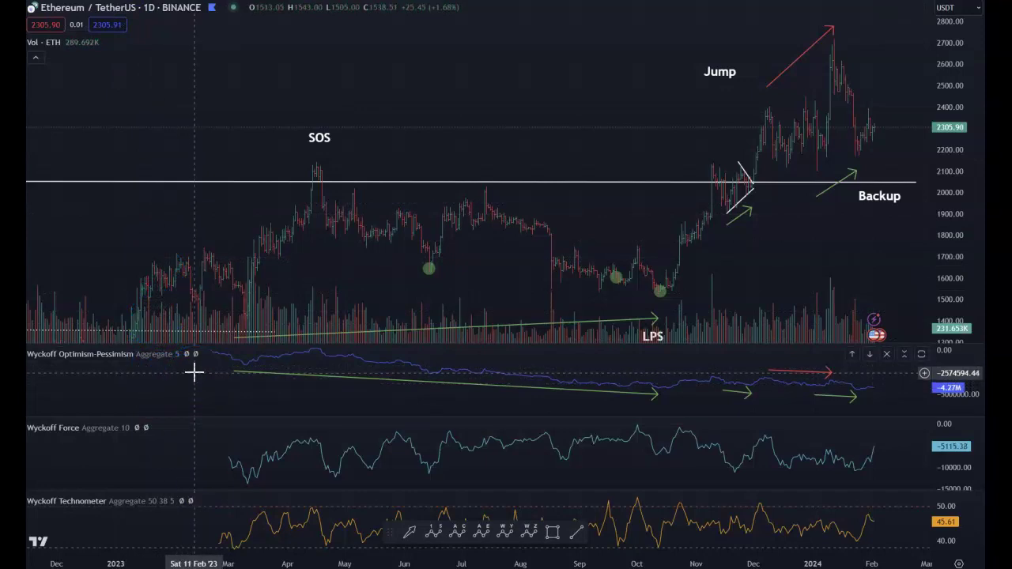
Open the Wyckoff Optimism-Pessimism indicator settings and close them without changes
left_click(158, 357)
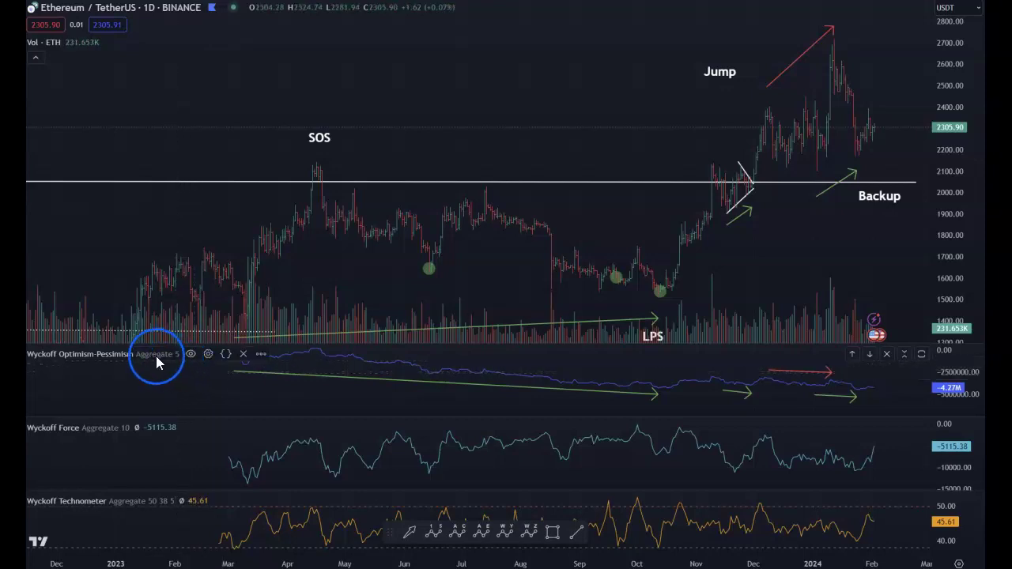
left_click(208, 355)
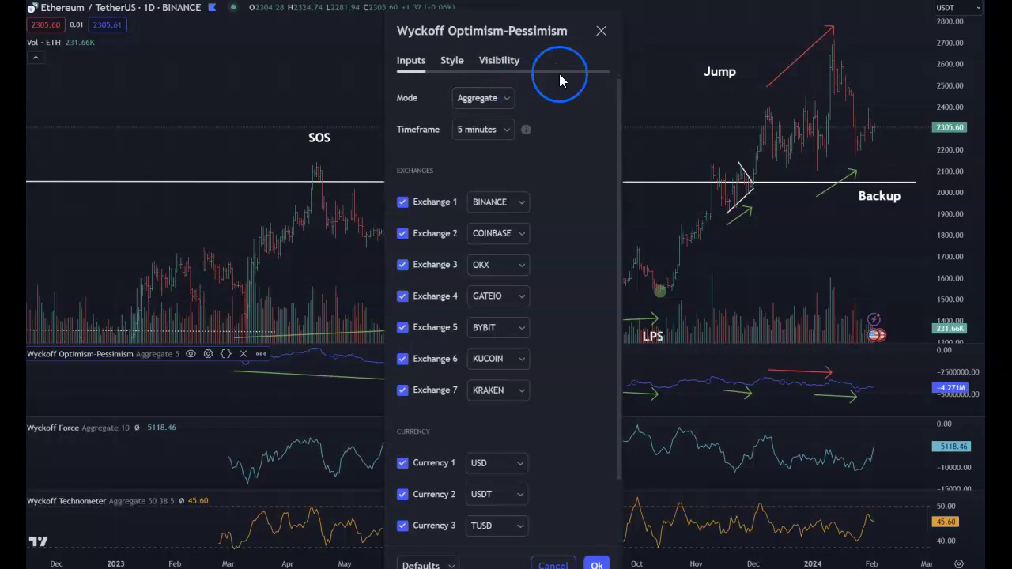
left_click(601, 30)
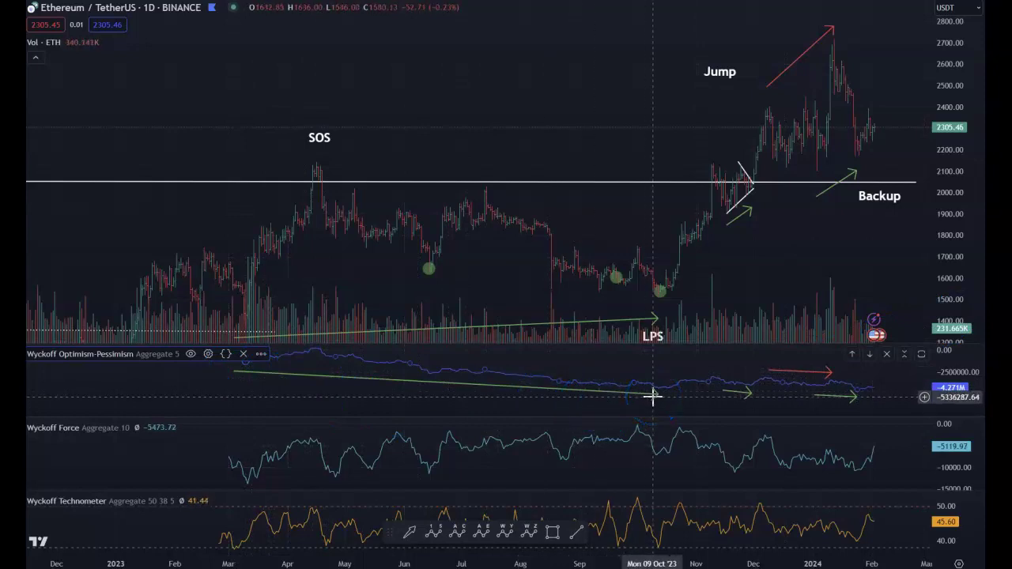
Work with controls on the ETH daily chart
left_click(653, 298)
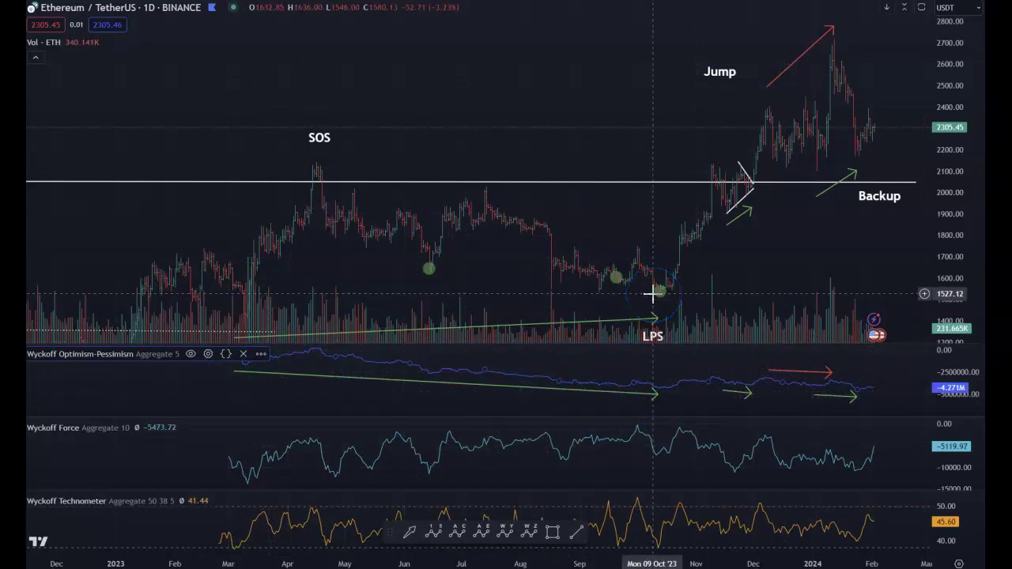
left_click(716, 216)
left_click(730, 355)
left_click(726, 378)
left_click(755, 386)
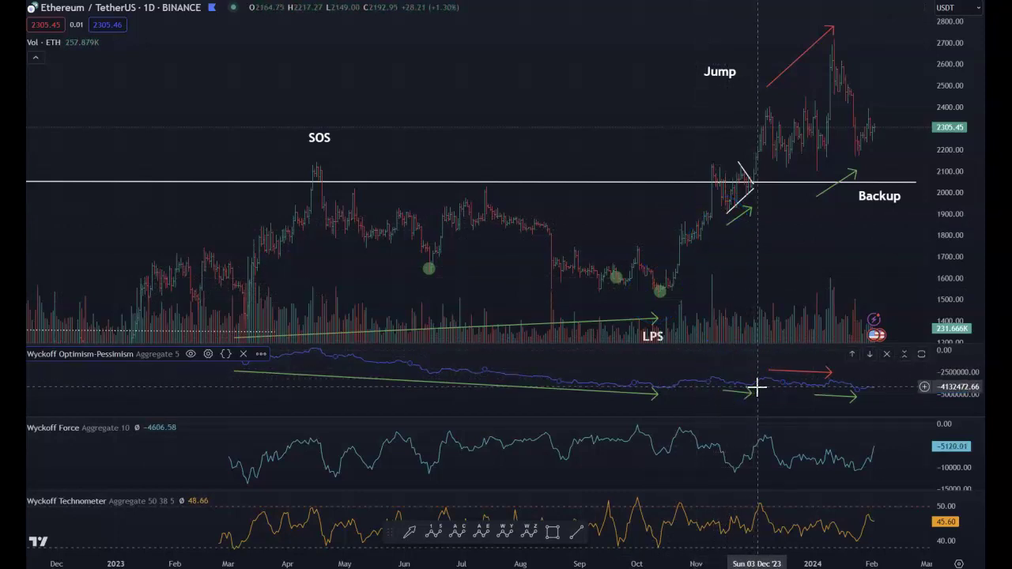
left_click(716, 255)
left_click(754, 211)
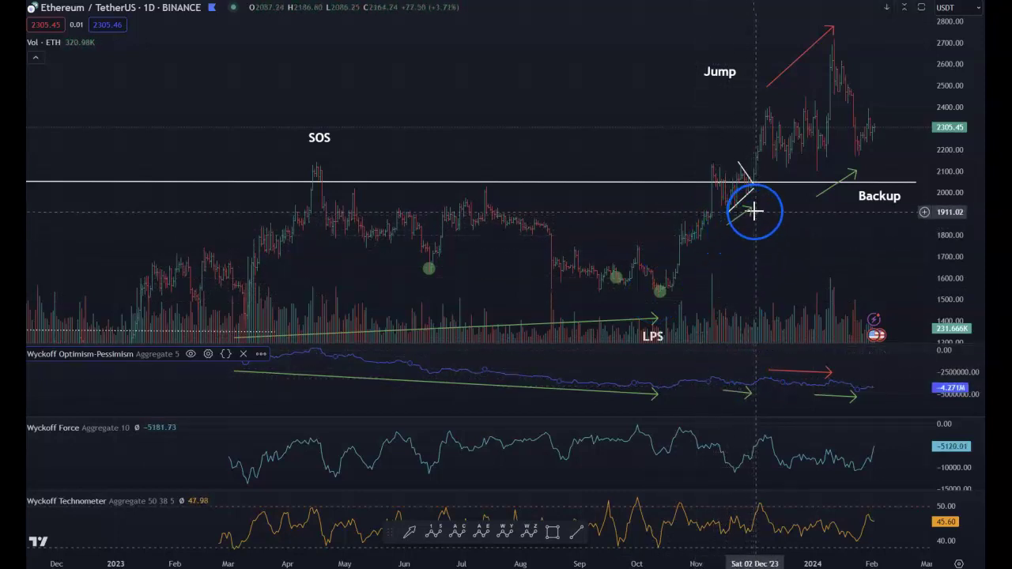
left_click(755, 211)
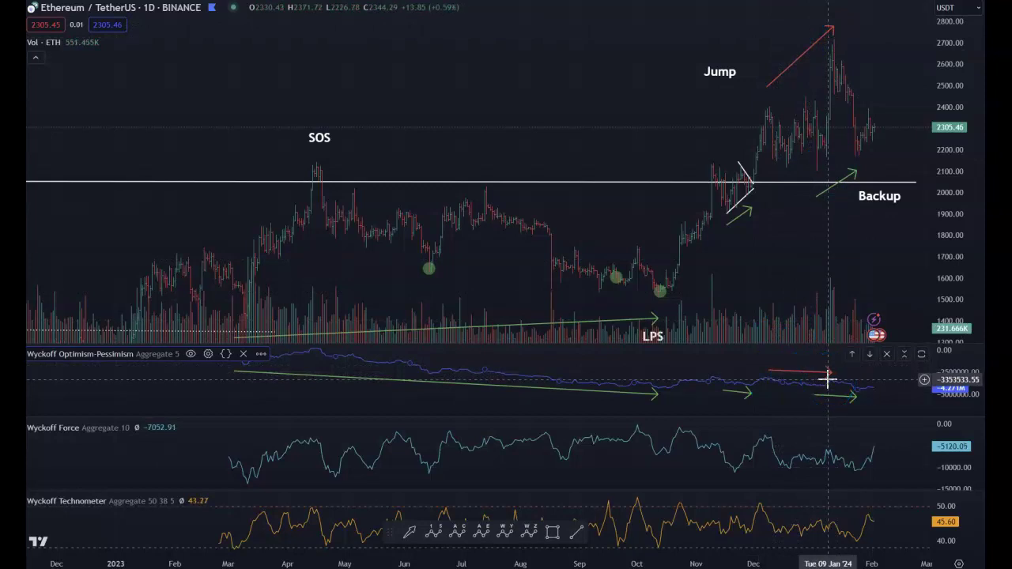
left_click(829, 237)
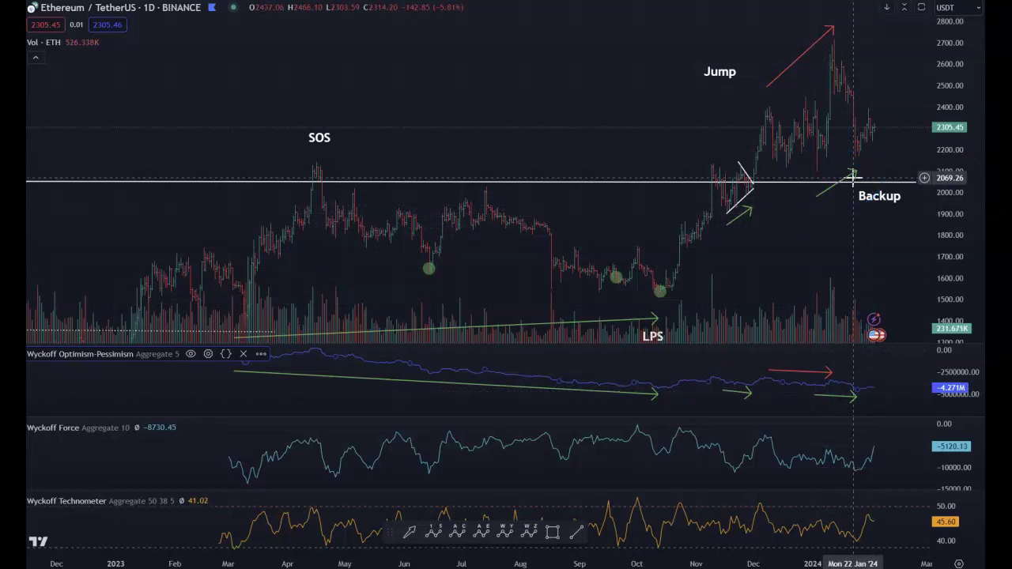
left_click(840, 235)
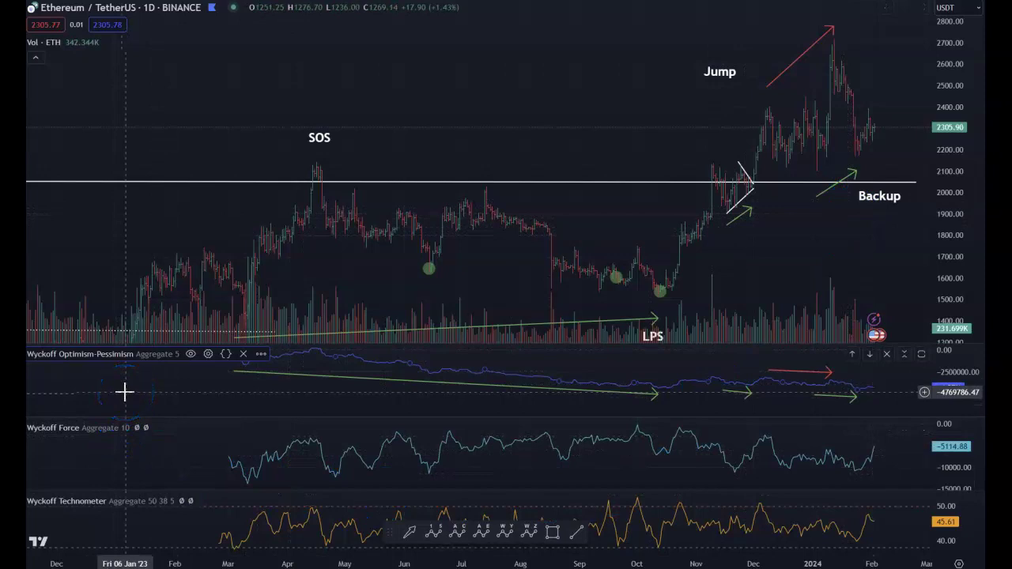
Set the Optimism-Pessimism indicator's Mode to Standard and leave full-screen view
left_click(203, 362)
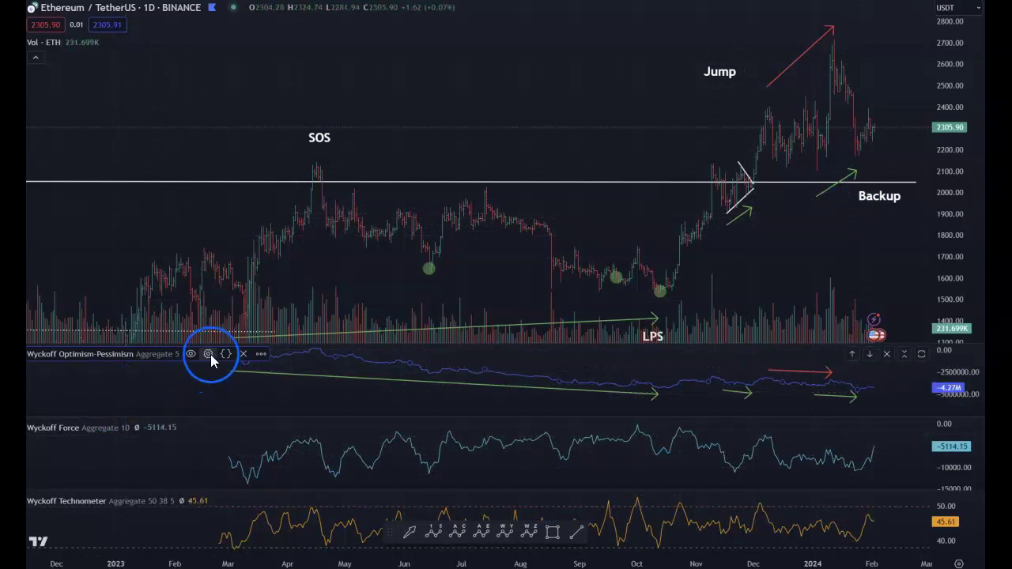
left_click(209, 356)
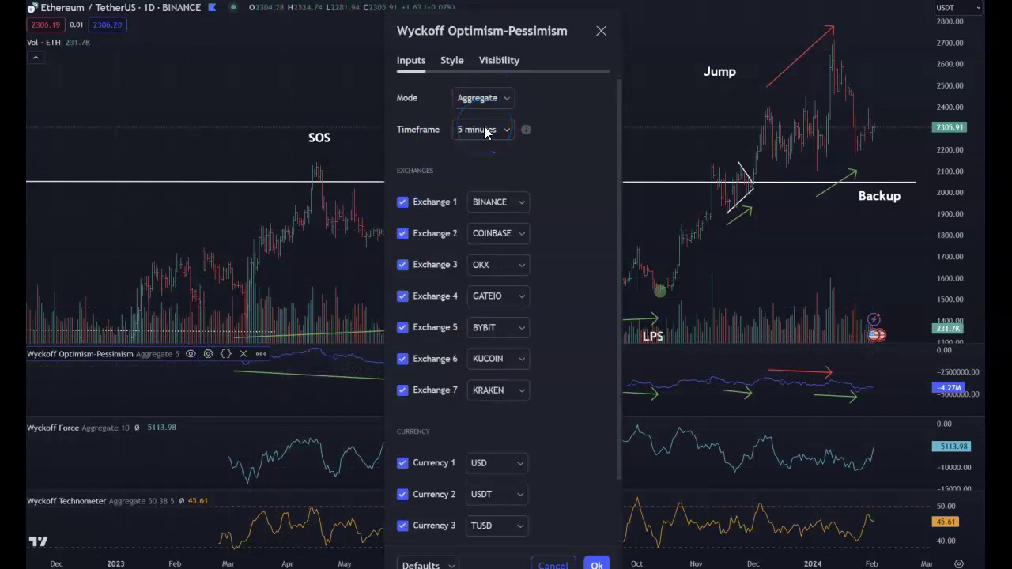
left_click(479, 101)
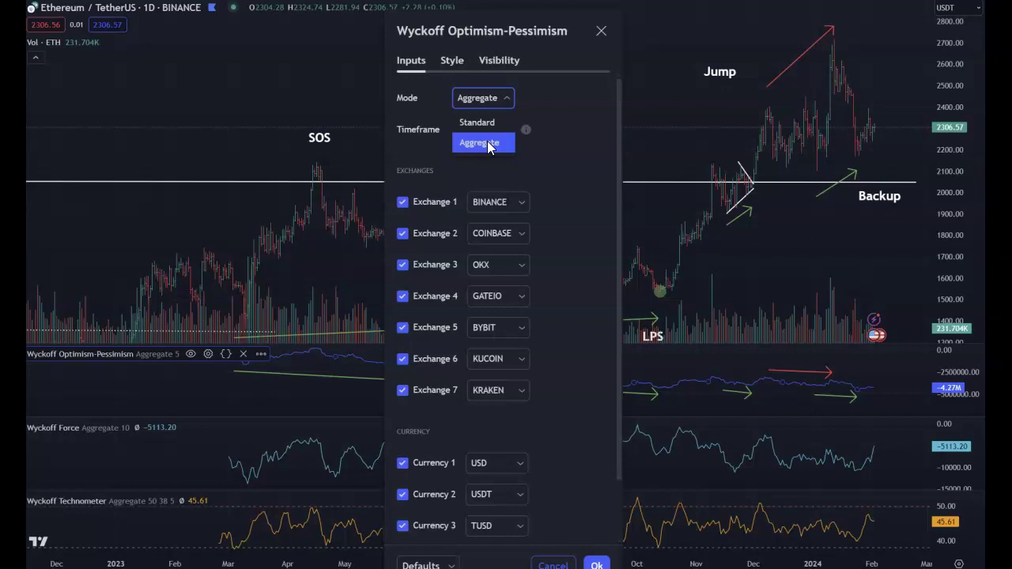
left_click(484, 124)
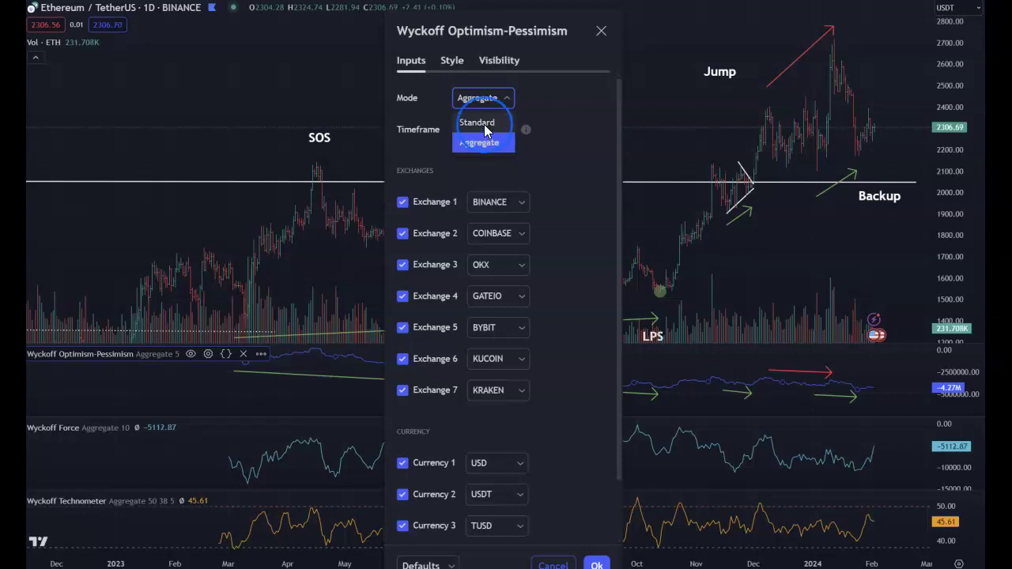
left_click(672, 142)
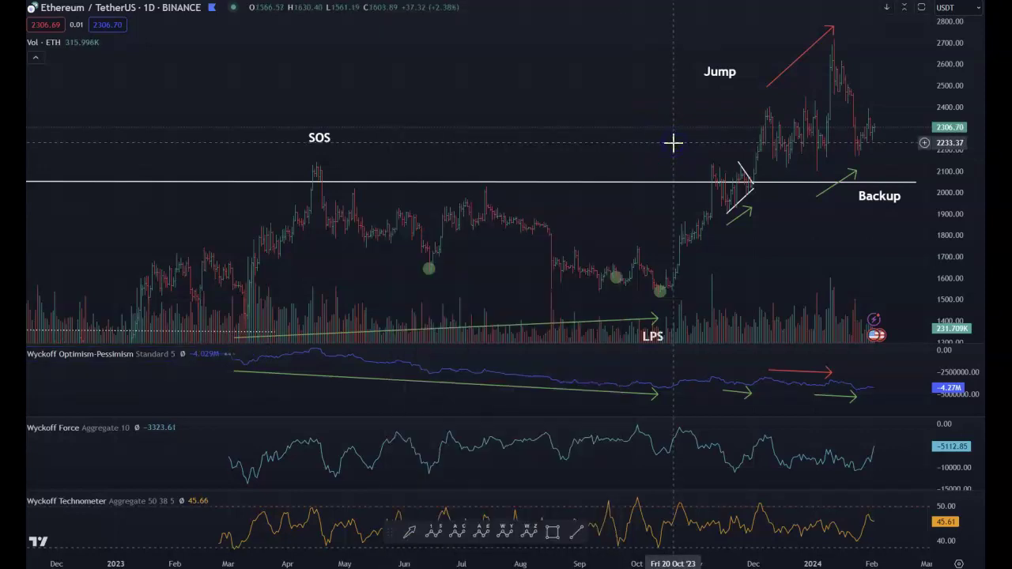
key("Escape")
Load the INJUSDT daily chart from the watchlist
left_click(885, 226)
left_click(936, 119)
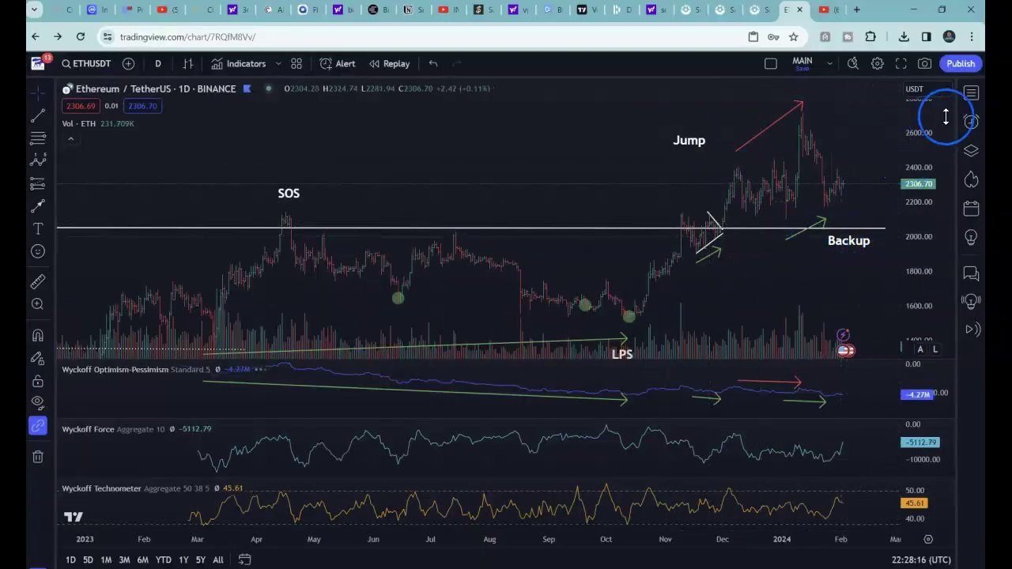
left_click(971, 93)
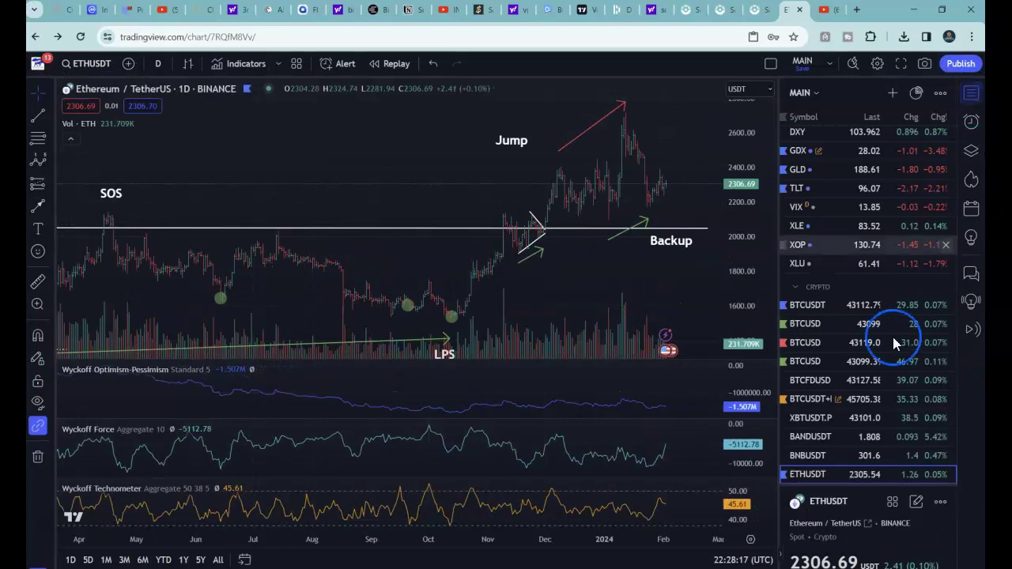
scroll(877, 351, "down", 3)
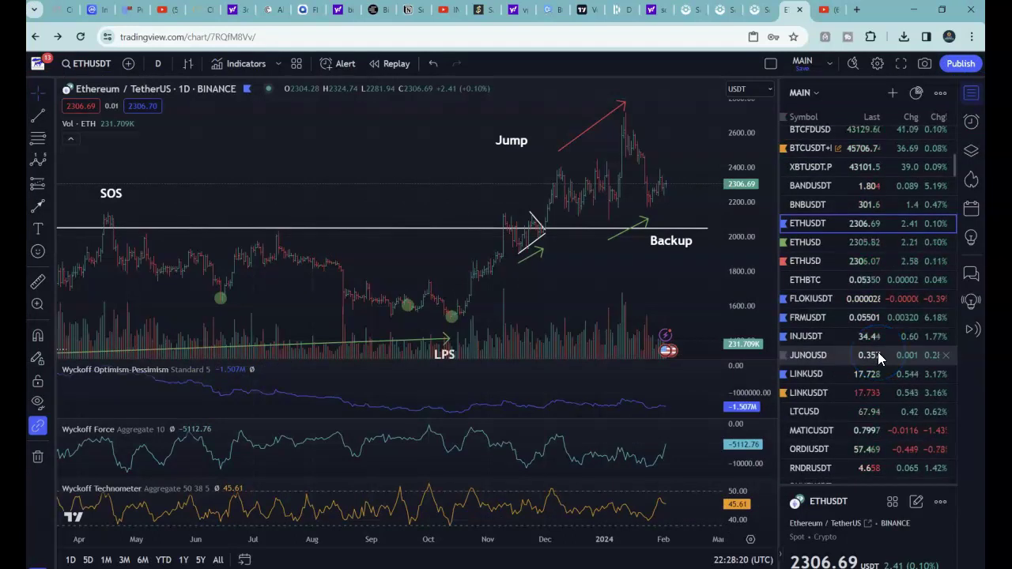
left_click(816, 336)
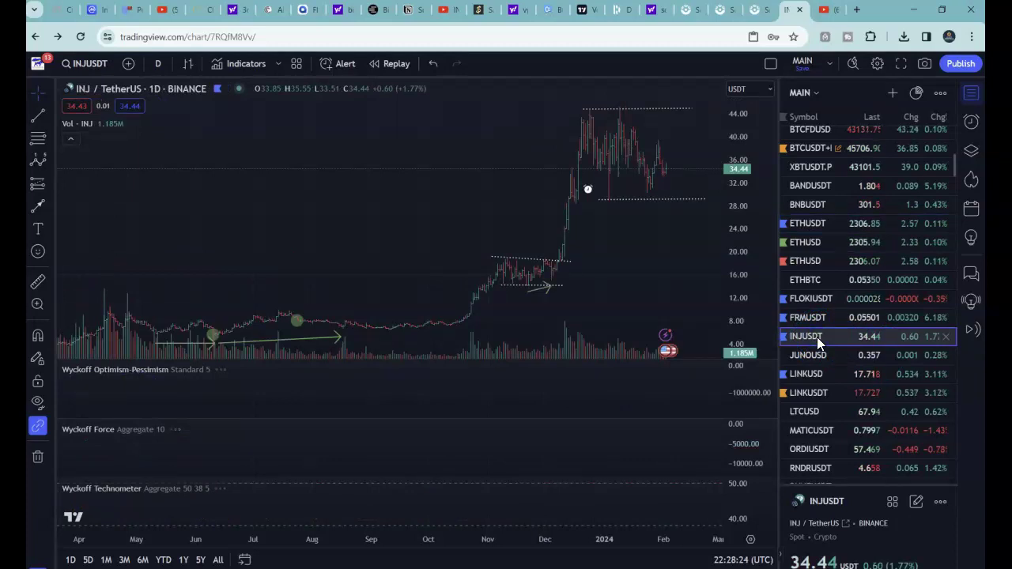
left_click(493, 357)
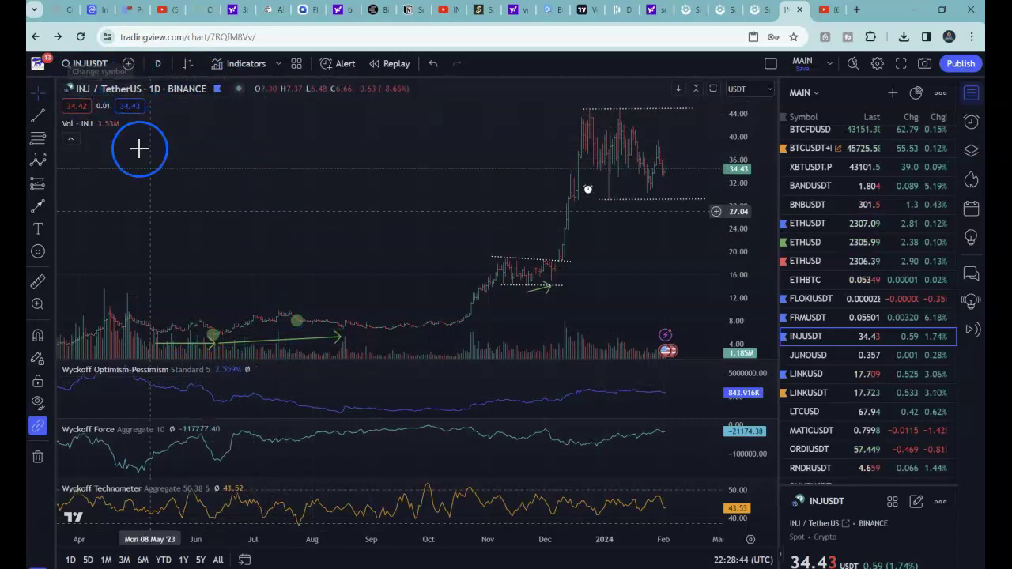
Set the Optimism-Pessimism indicator's Mode to Aggregate and confirm with Ok
left_click(234, 369)
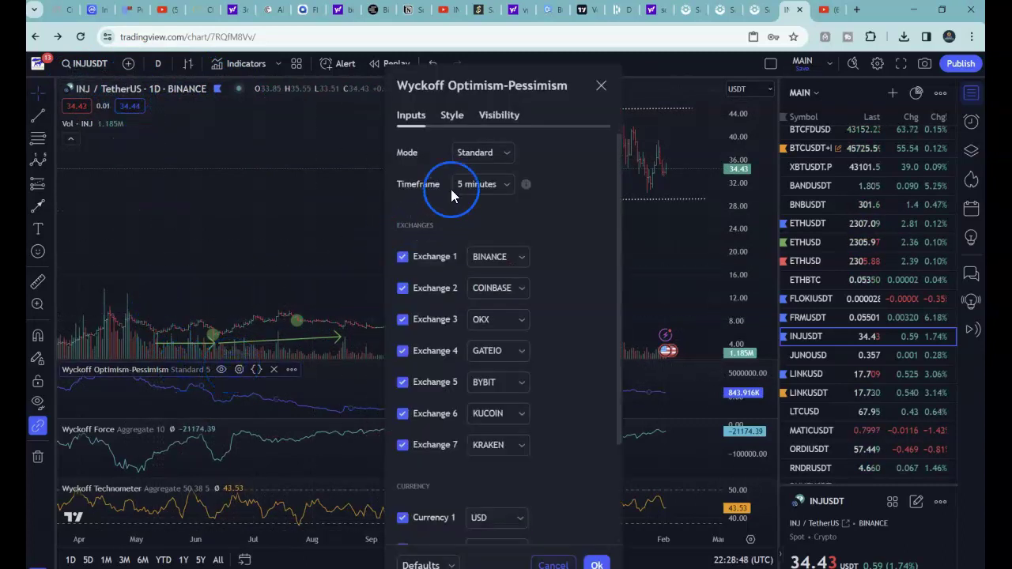
left_click(469, 158)
left_click(472, 198)
left_click(596, 563)
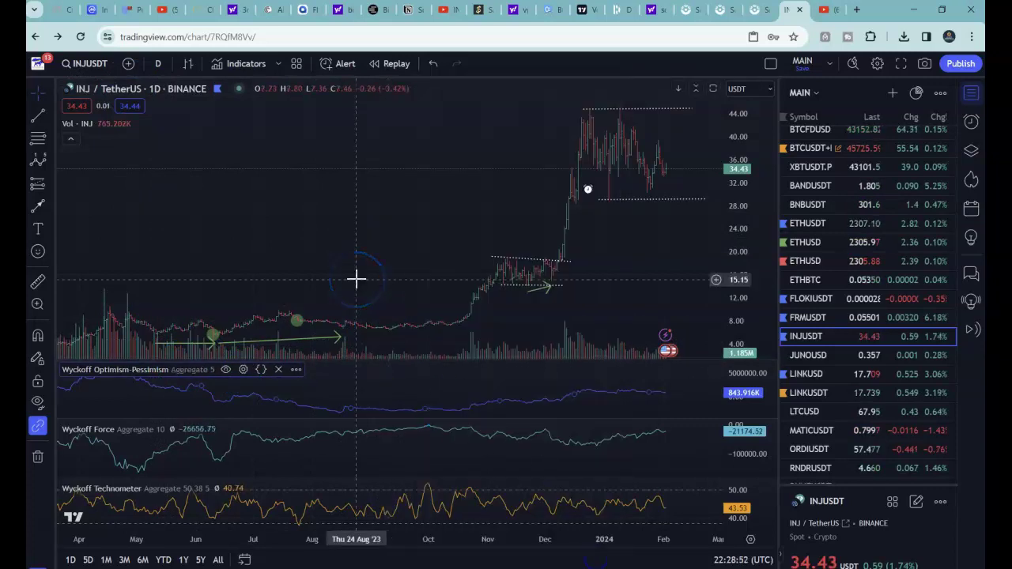
left_click(362, 244)
left_click(366, 214)
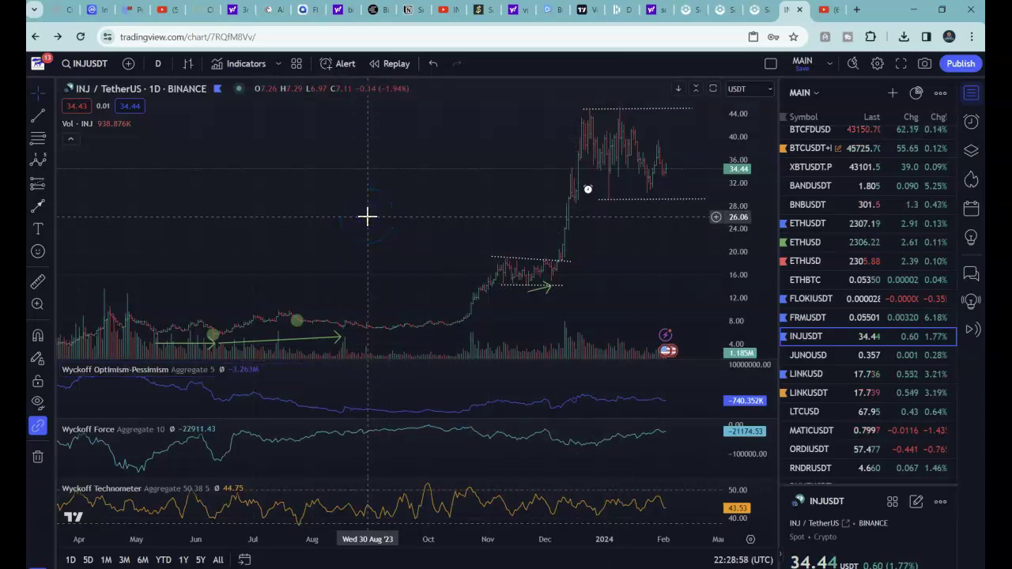
left_click(730, 319)
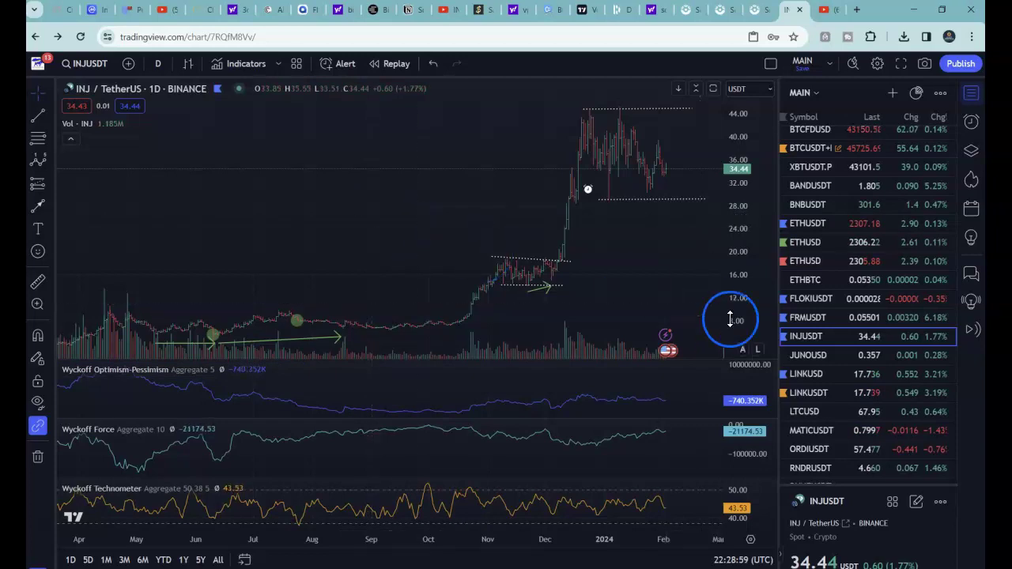
Load JUNOUSD and switch its Optimism-Pessimism indicator to Standard mode
left_click(814, 357)
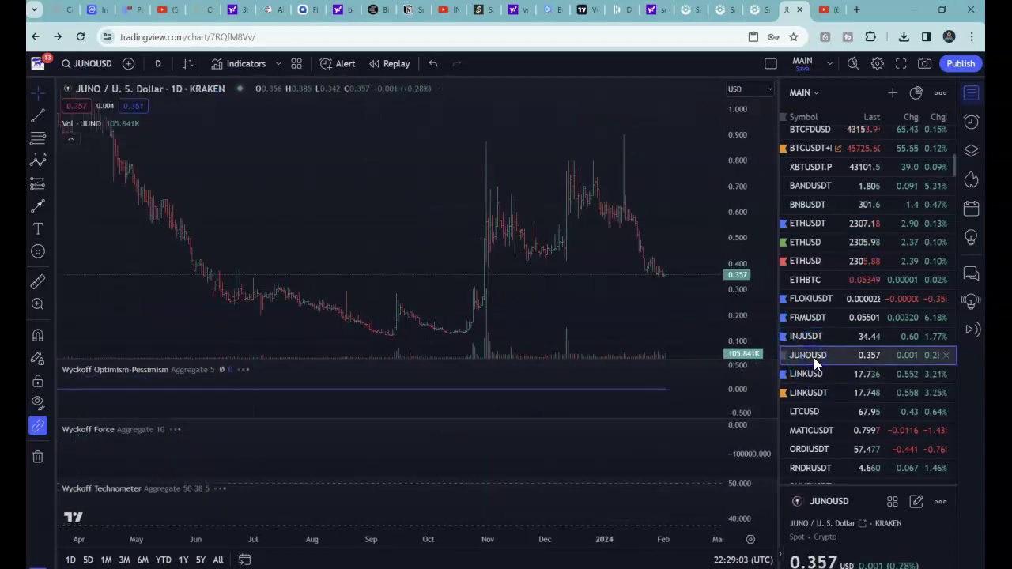
left_click(388, 445)
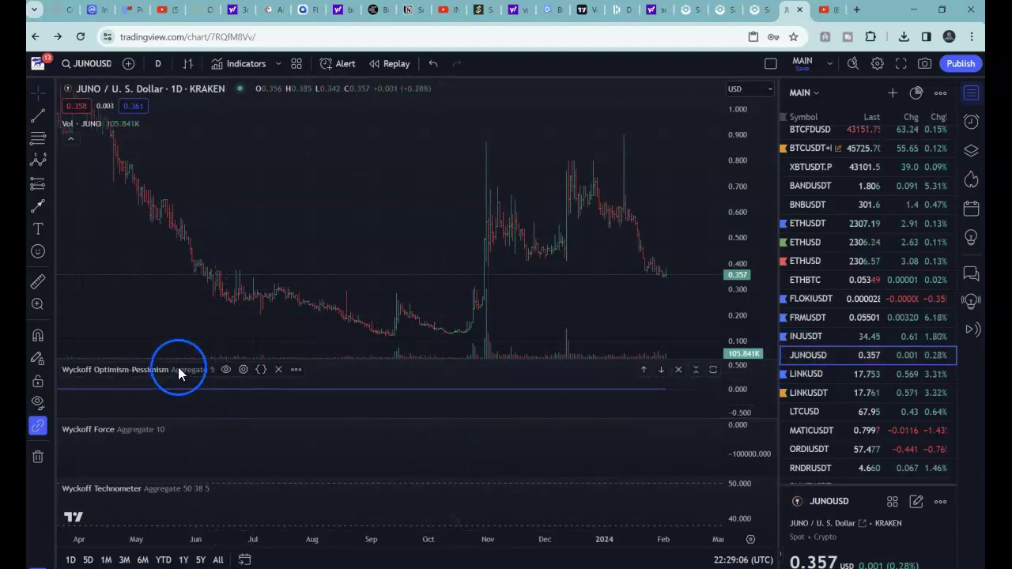
left_click(244, 370)
left_click(473, 152)
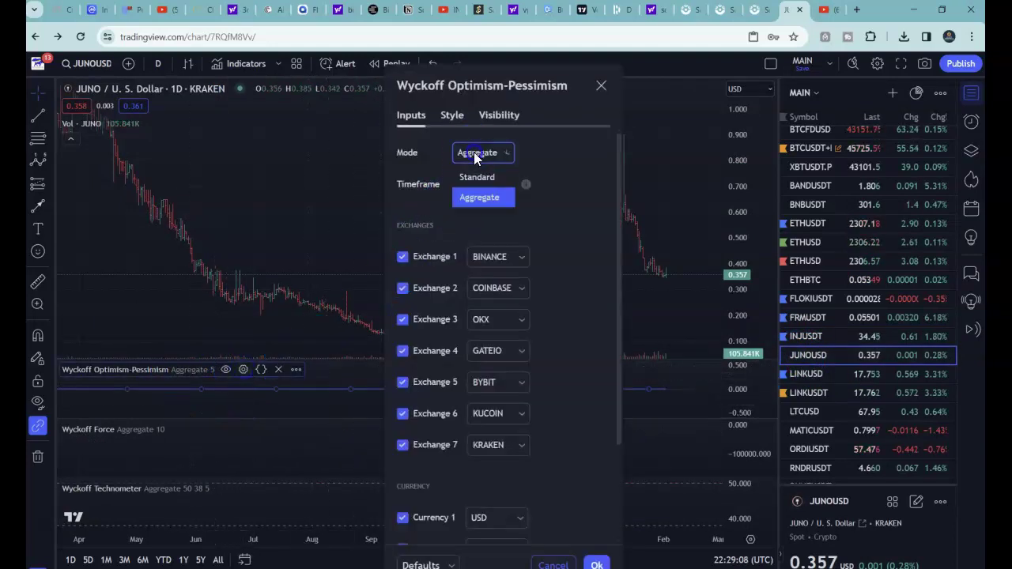
left_click(479, 177)
left_click(596, 563)
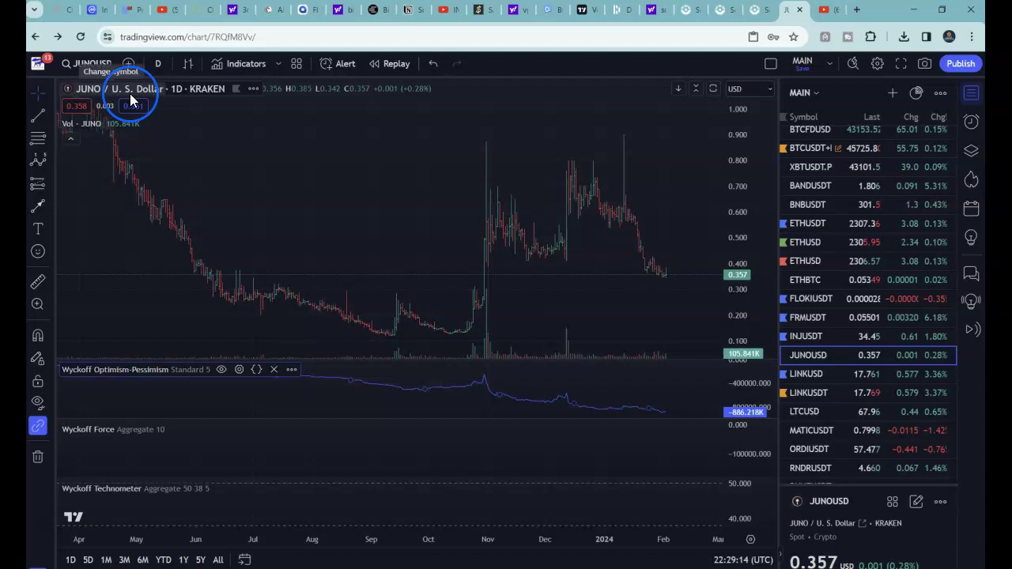
Set the Optimism-Pessimism indicator's Mode back to Aggregate
left_click(237, 369)
left_click(482, 154)
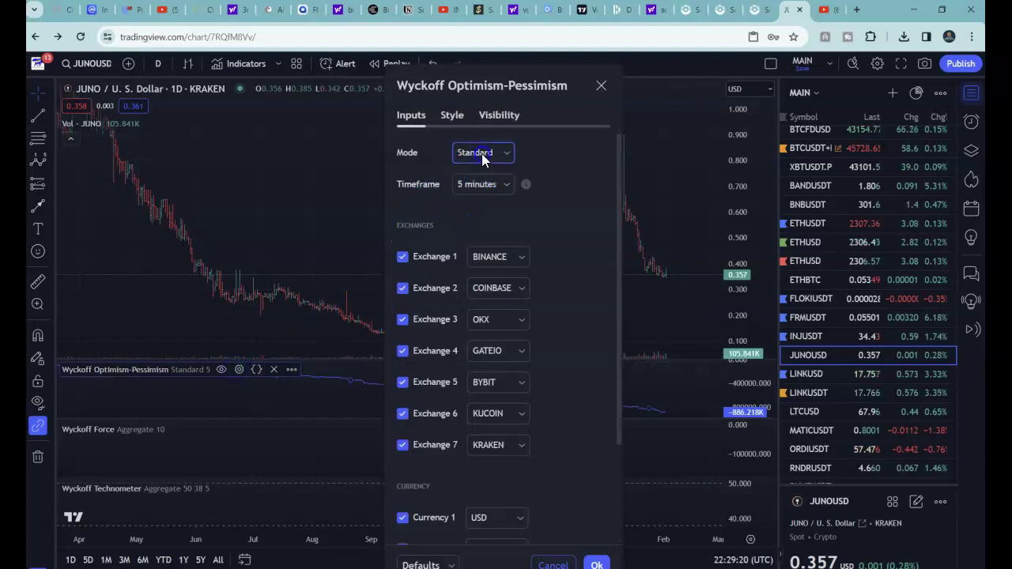
left_click(472, 193)
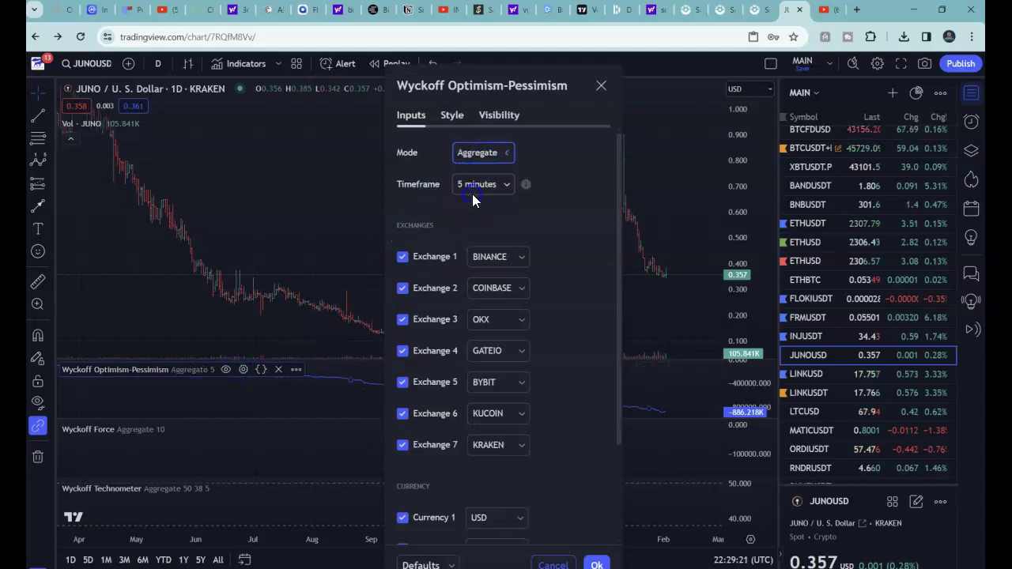
left_click(597, 563)
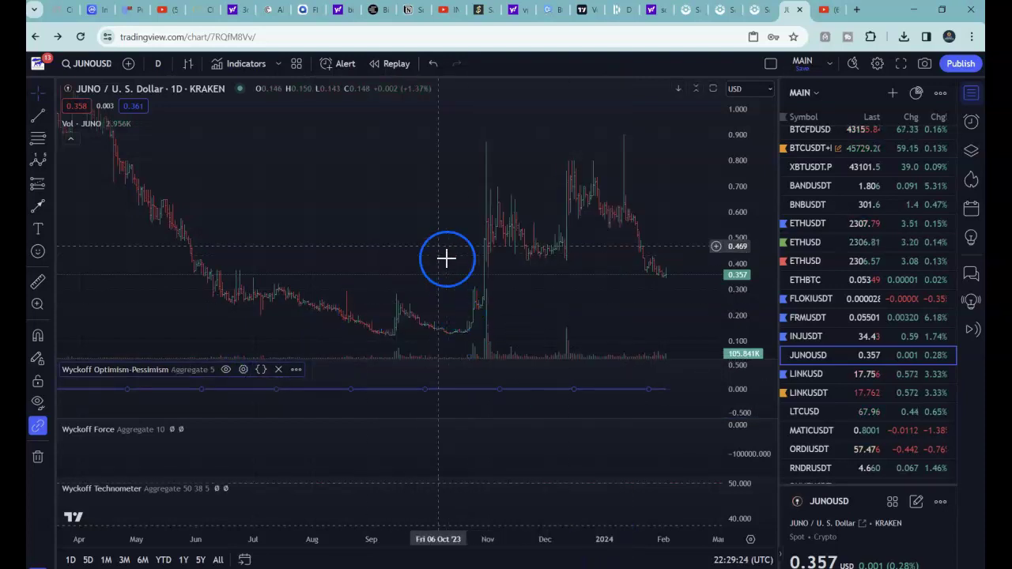
Load the BTCUSDT daily chart from the watchlist's crypto section
scroll(869, 217, "up", 5)
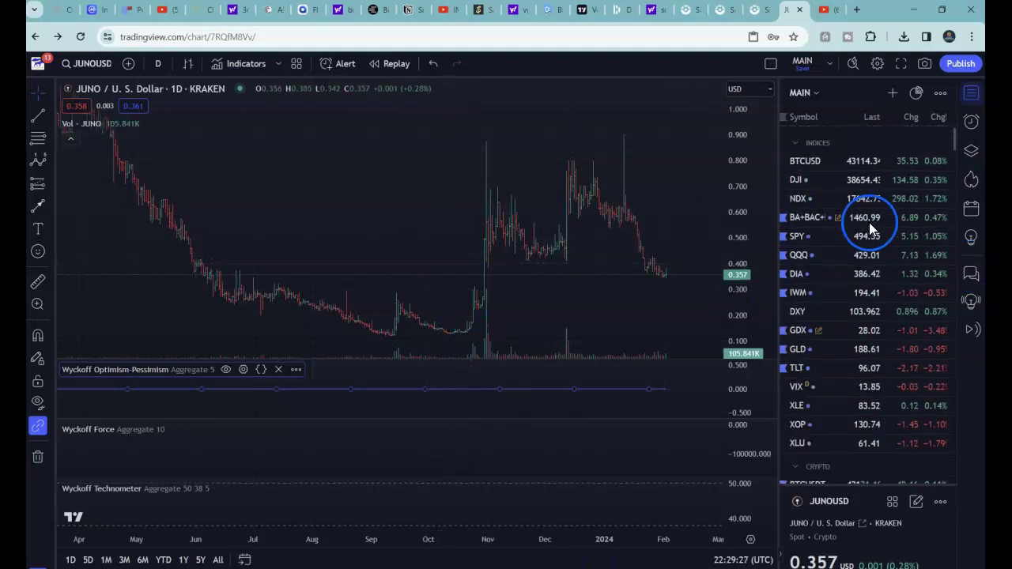
scroll(854, 230, "down", 3)
left_click(847, 235)
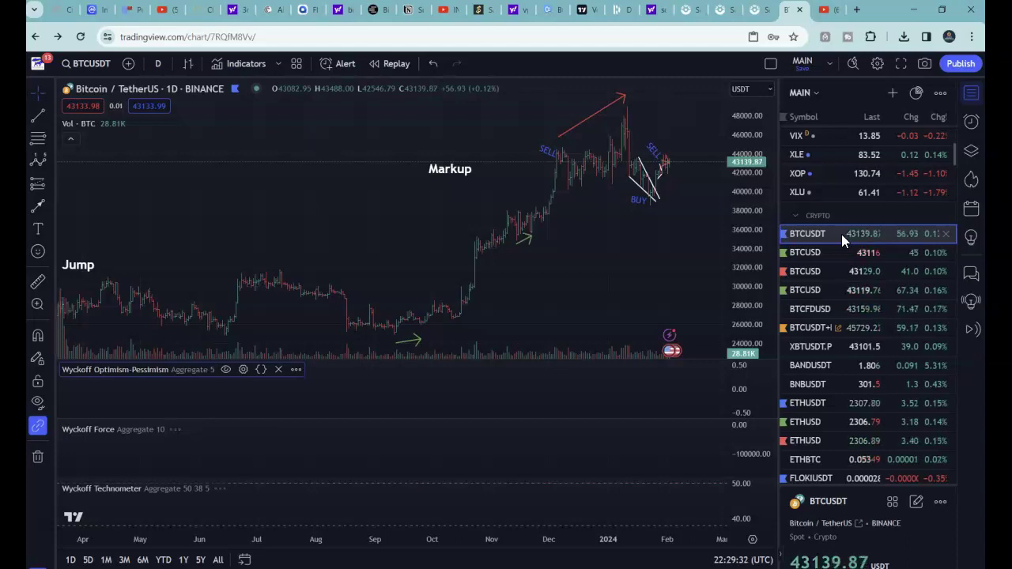
left_click(489, 310)
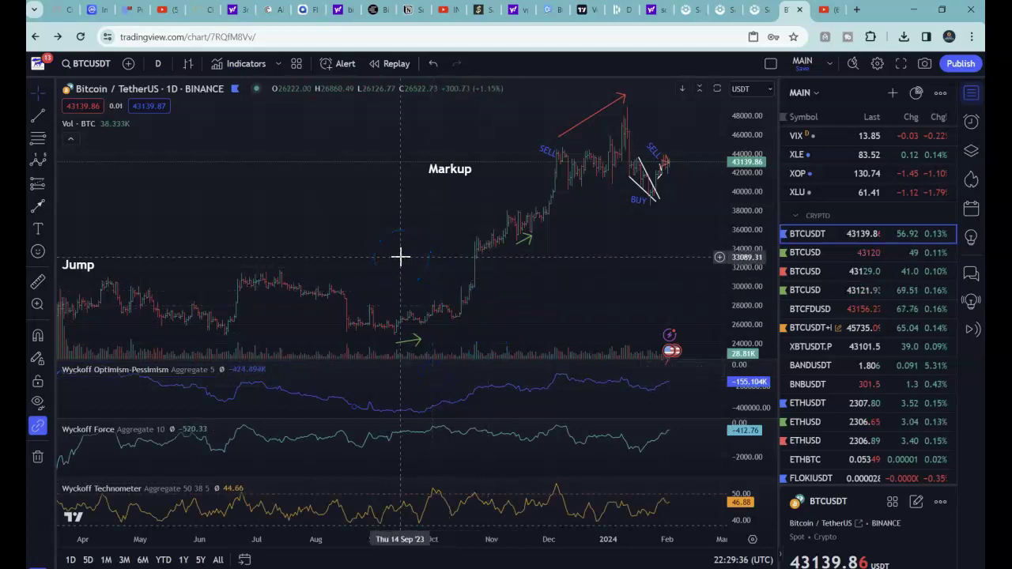
left_click(161, 503)
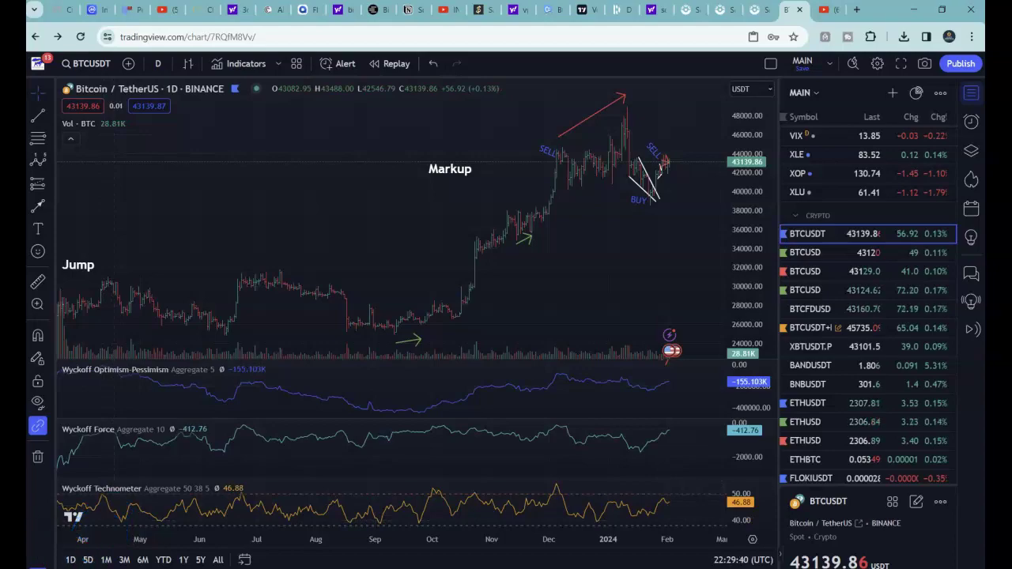